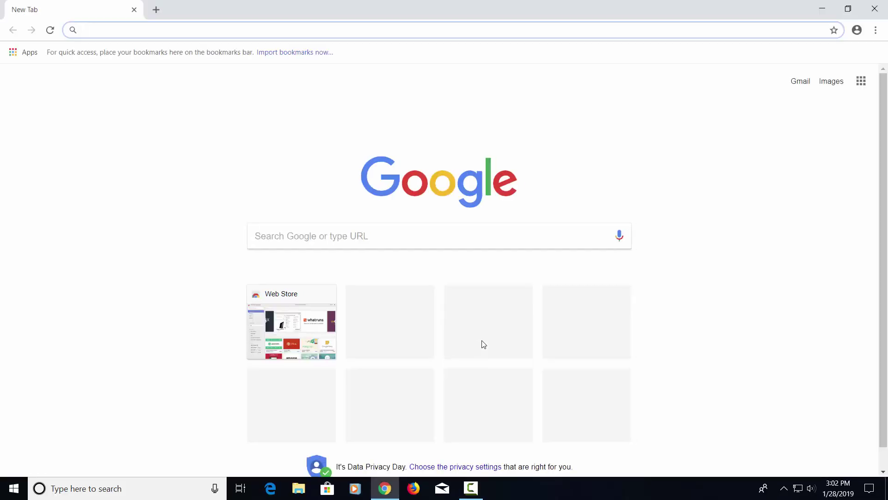
Step: Go to Chrome's Extensions page through the main menu's More tools submenu
click(876, 31)
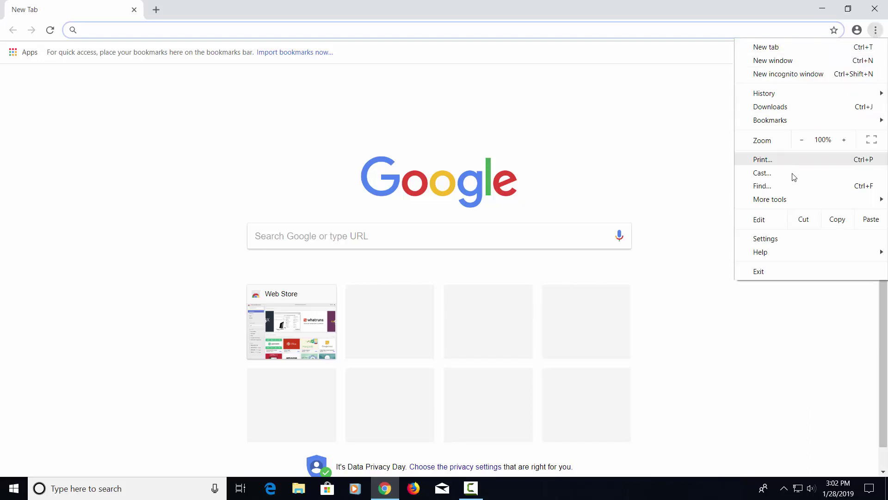
mouse_move(785, 199)
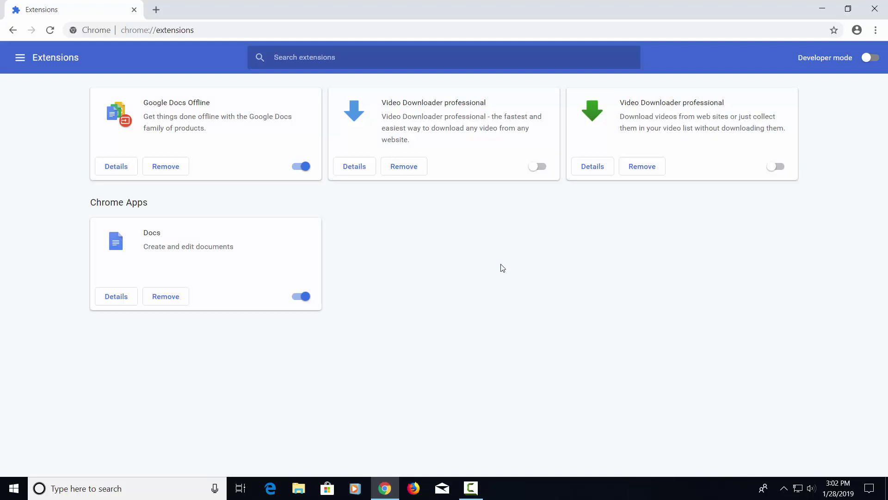
Step: Open the Chrome Web Store in a new tab from the Extensions page's side menu
click(20, 59)
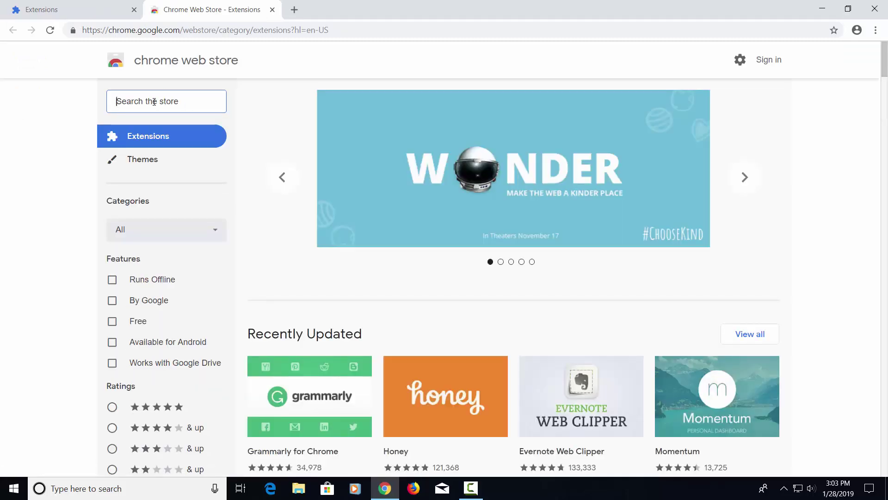
Step: Search the store for 'Ublock origin' and add uBlock Origin to Chrome
click(154, 101)
text(Ublock or)
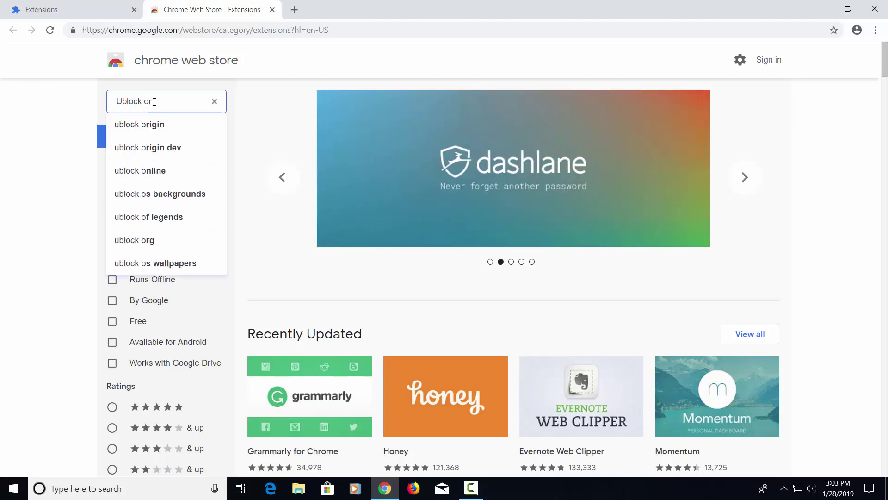
text(igin)
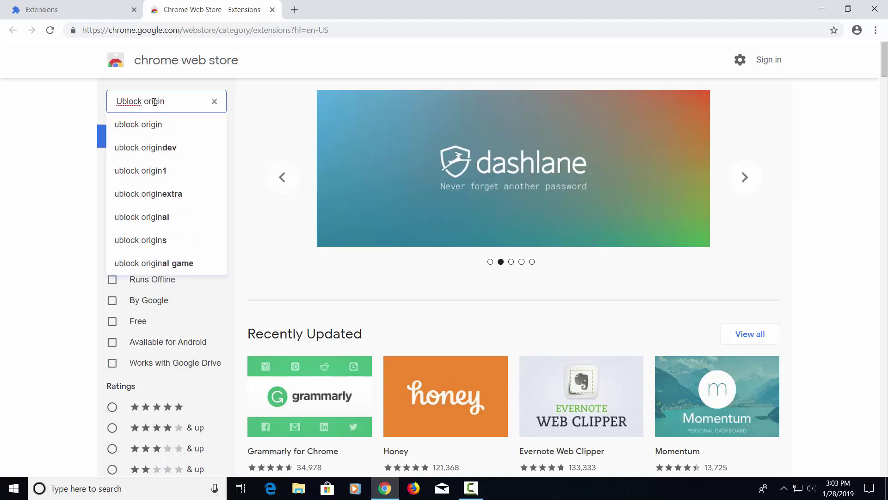
key(Return)
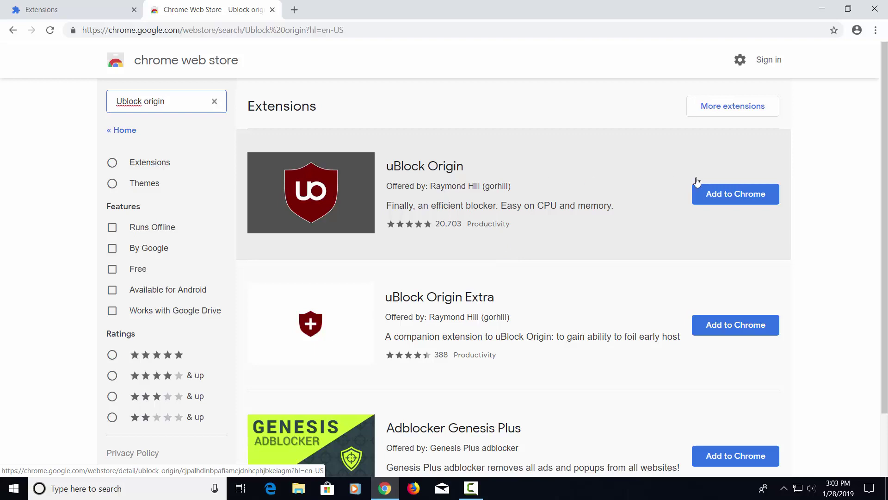
click(743, 198)
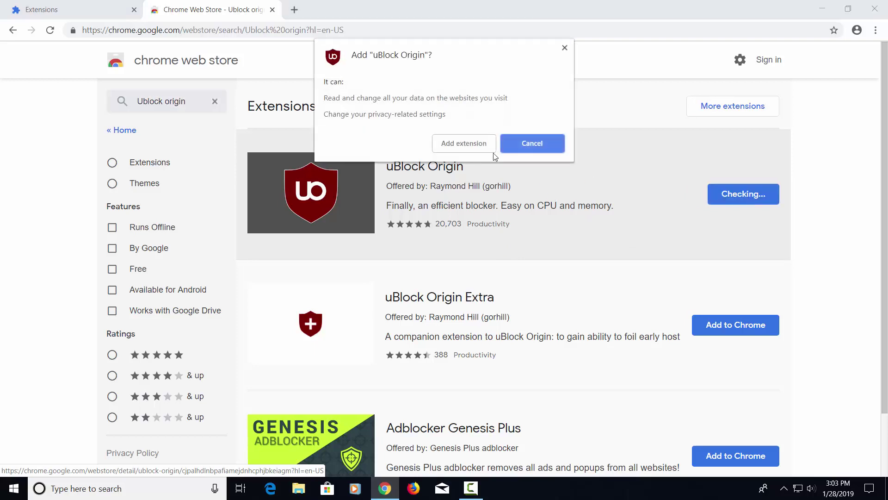
click(457, 149)
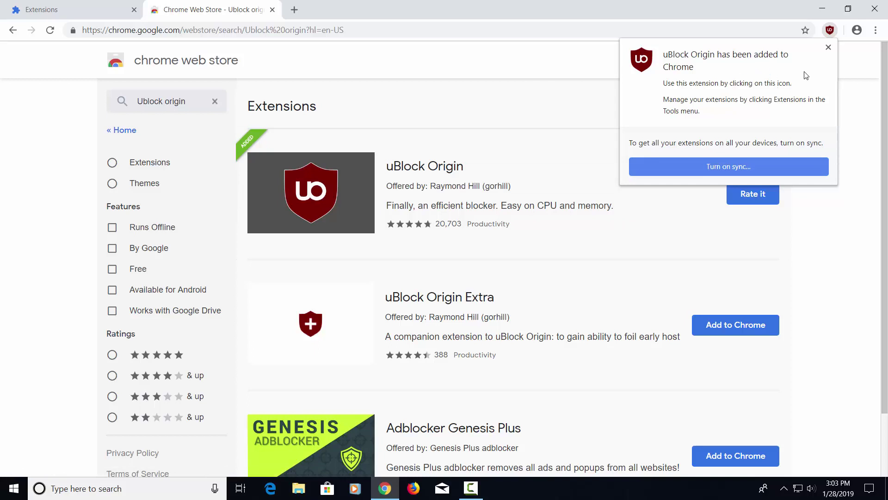
click(828, 48)
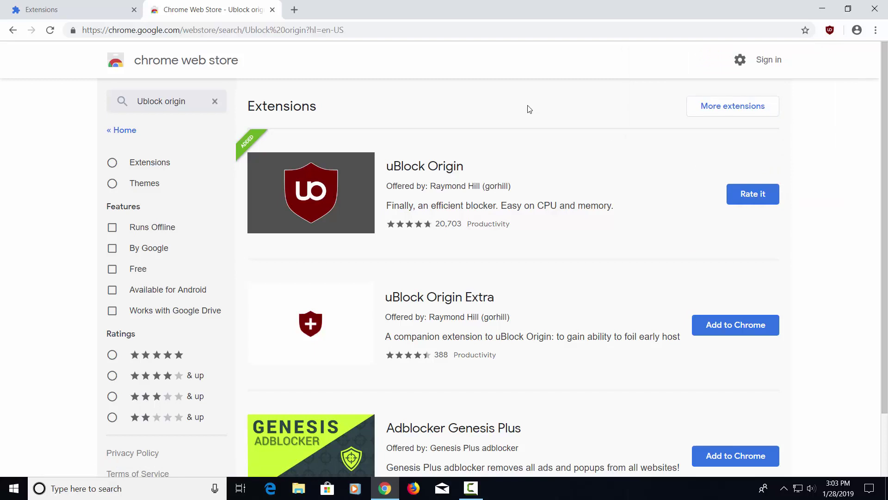
Step: Search the store for 'https' and add HTTPS Everywhere to Chrome
click(194, 104)
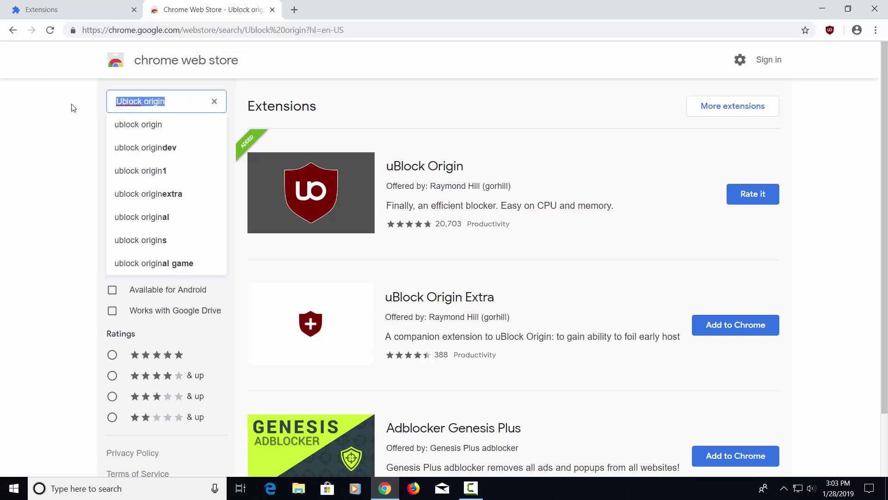
text(https)
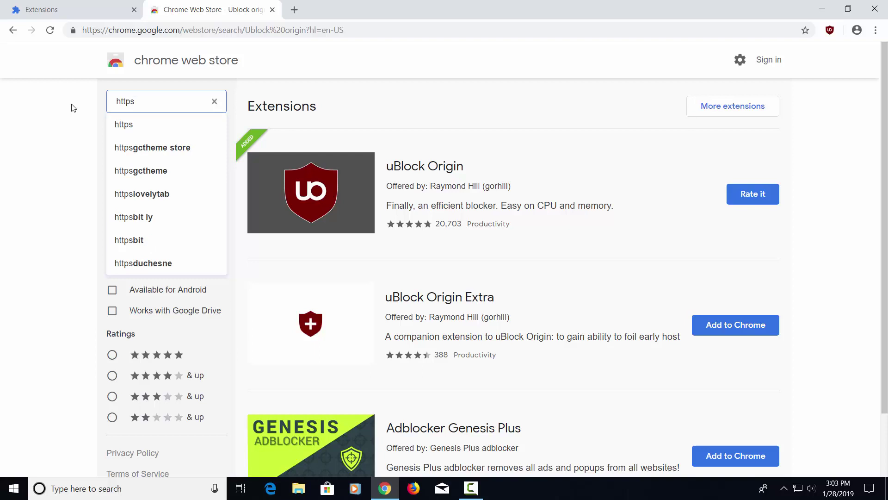
key(Return)
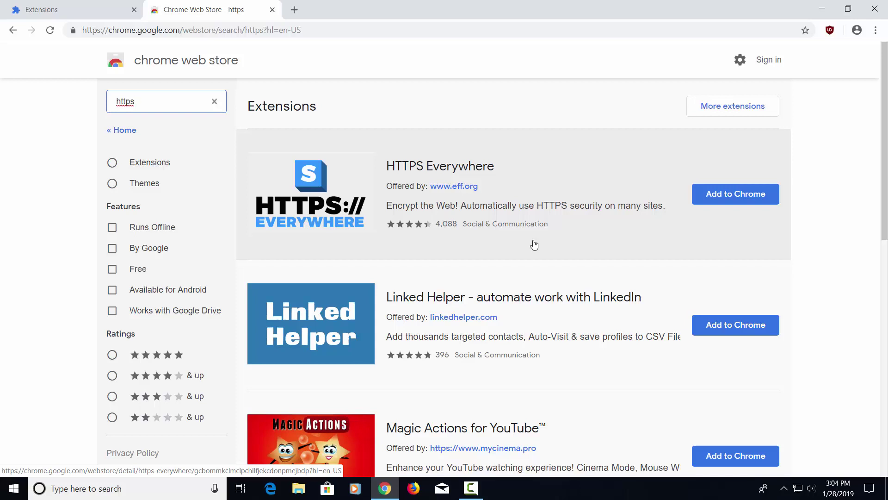
click(739, 199)
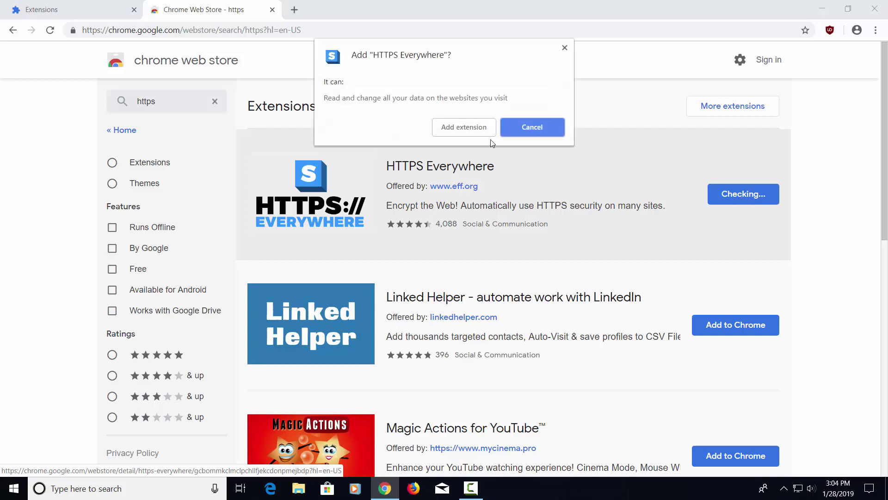
click(461, 130)
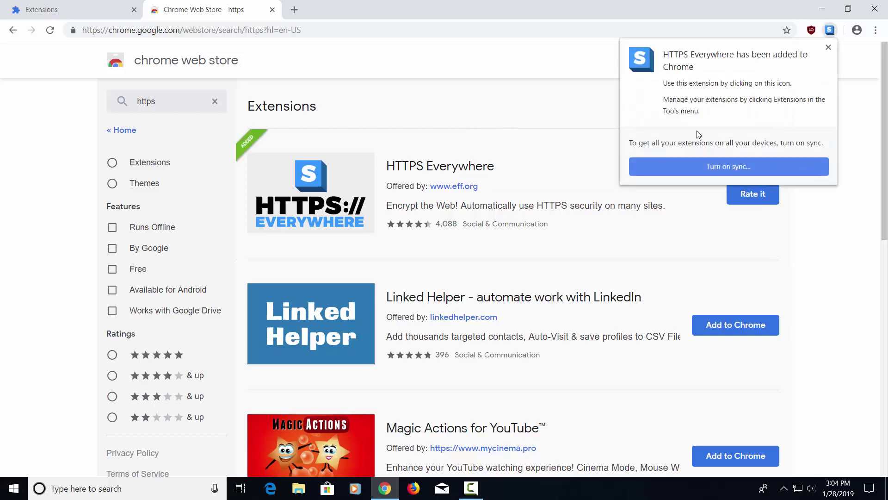
click(828, 48)
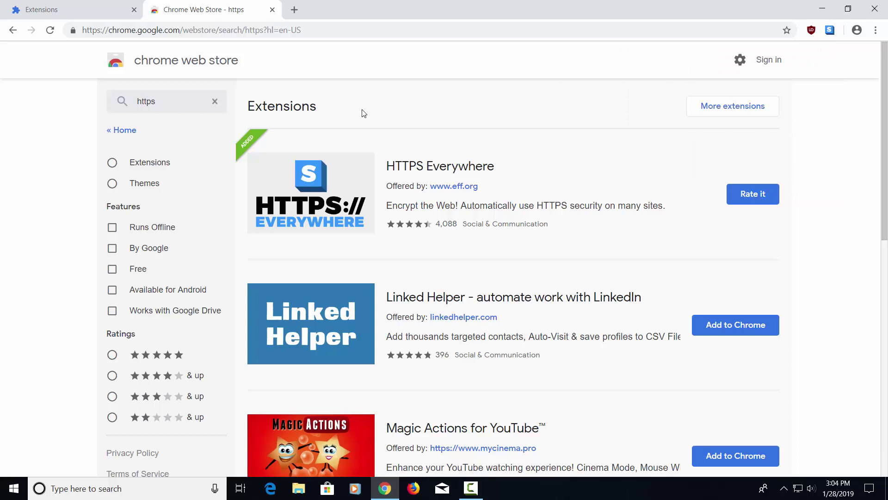
Step: Return to the store's search box and select the existing 'https' term
click(153, 102)
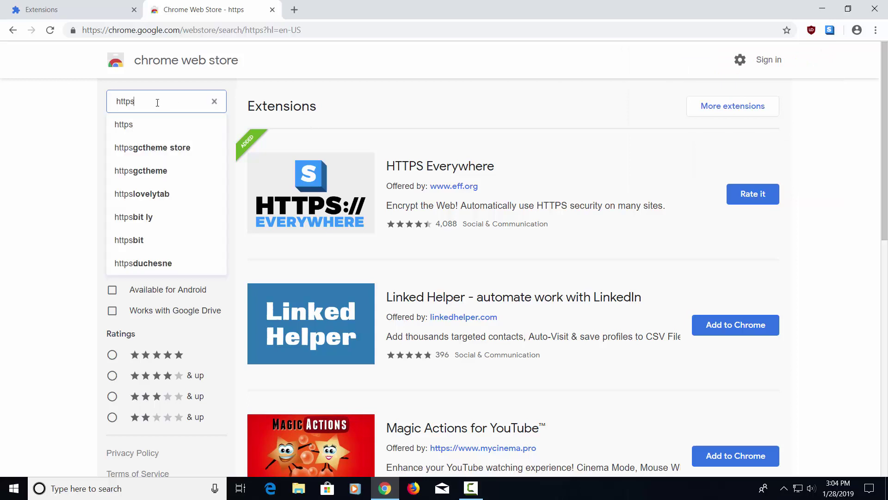
double_click(153, 103)
click(155, 103)
click(51, 119)
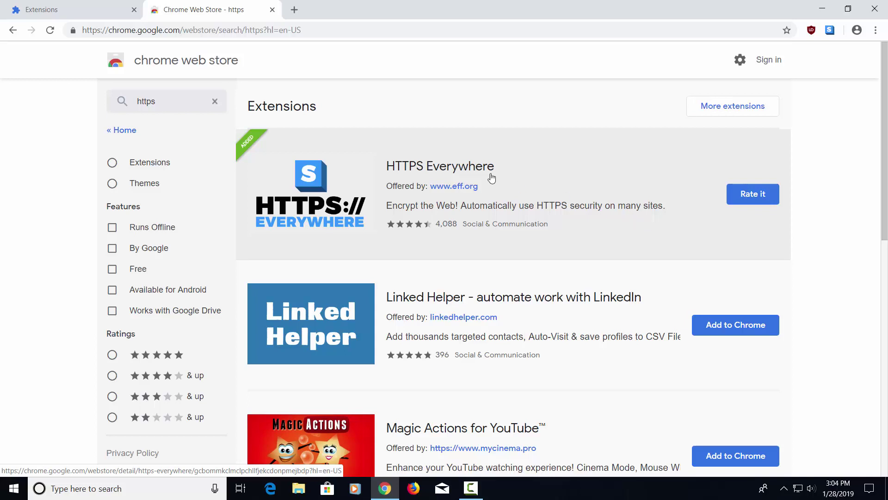
Step: Replace the search with 'minerblock' and add minerBlock to Chrome
click(110, 103)
key(ctrl+a)
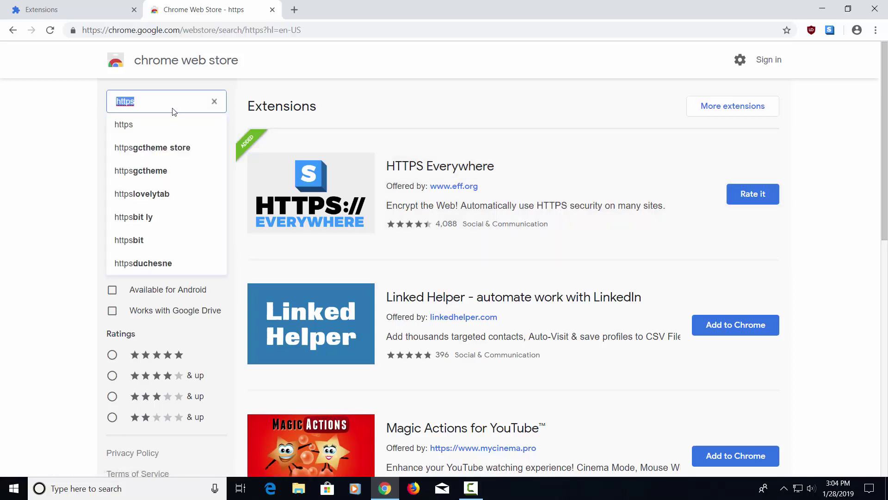
text(minerblock)
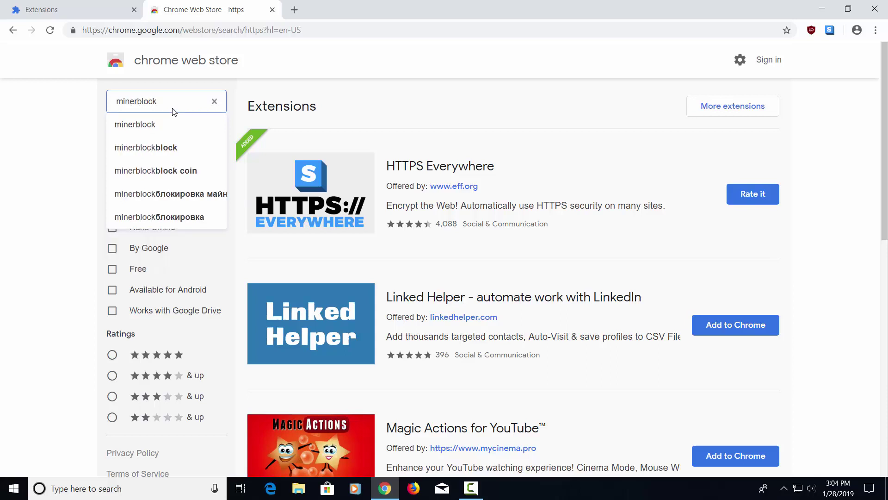
key(Return)
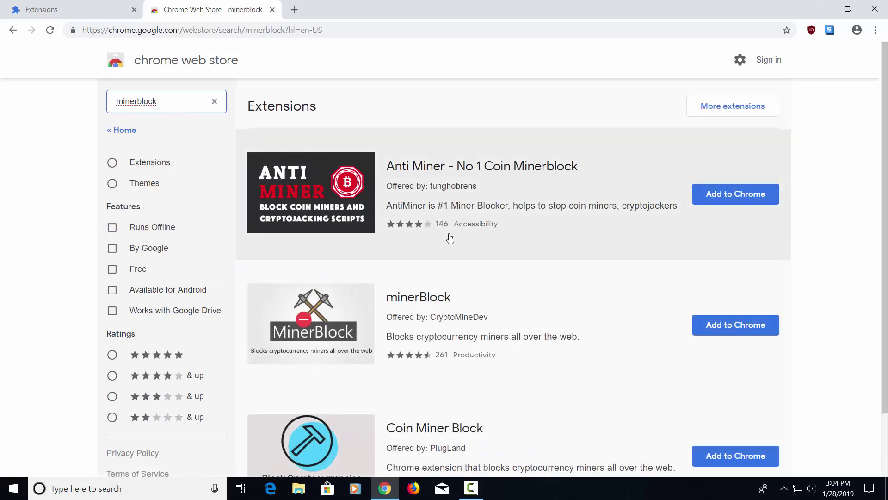
scroll(563, 285, down, 2)
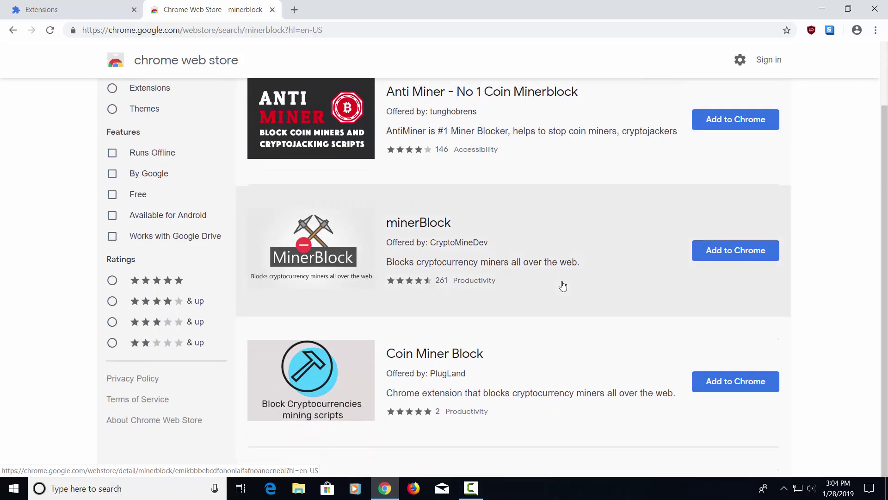
scroll(563, 286, up, 2)
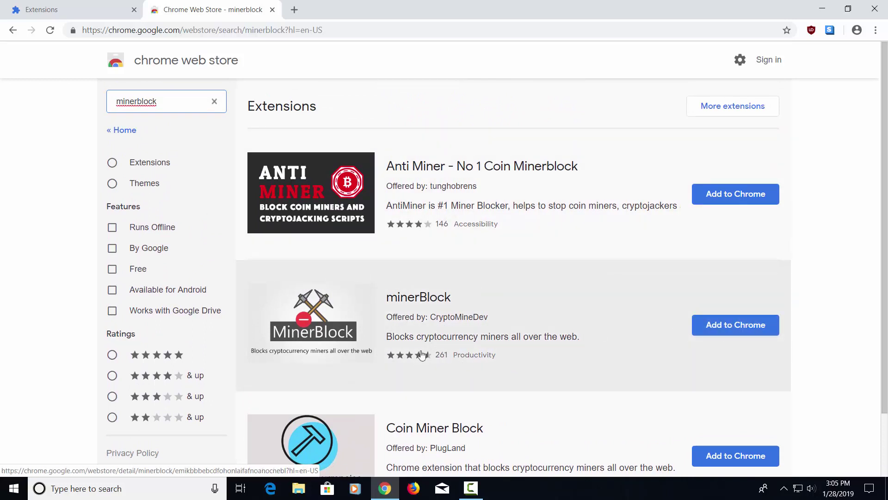
click(747, 322)
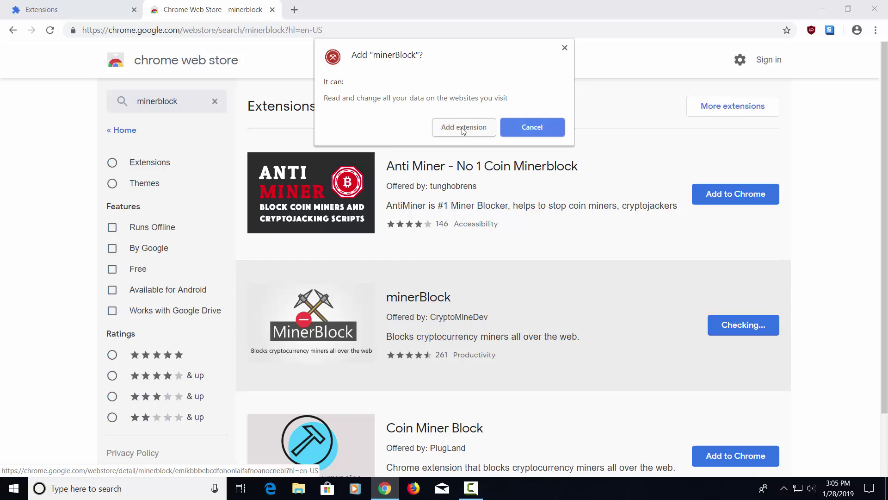
click(461, 127)
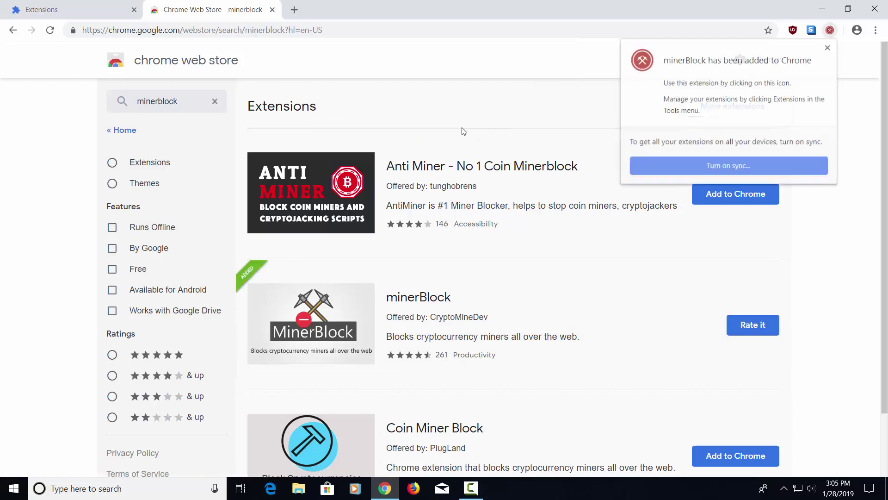
click(829, 48)
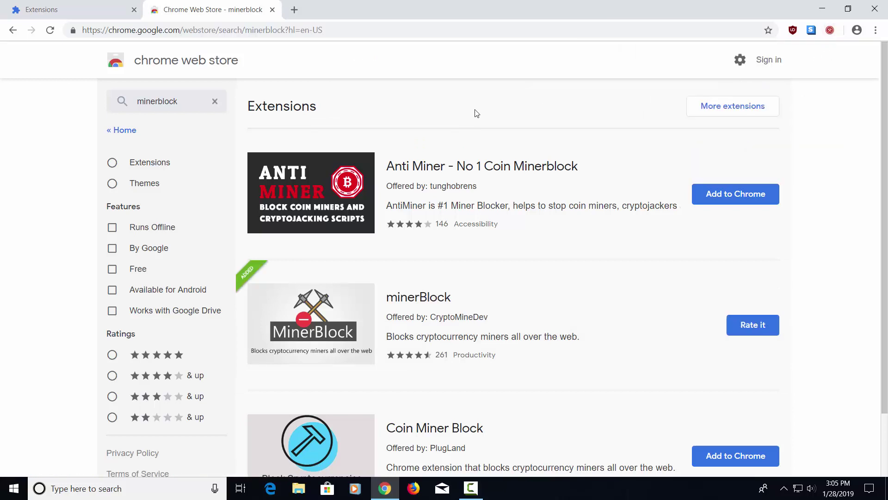
drag(192, 101, 67, 106)
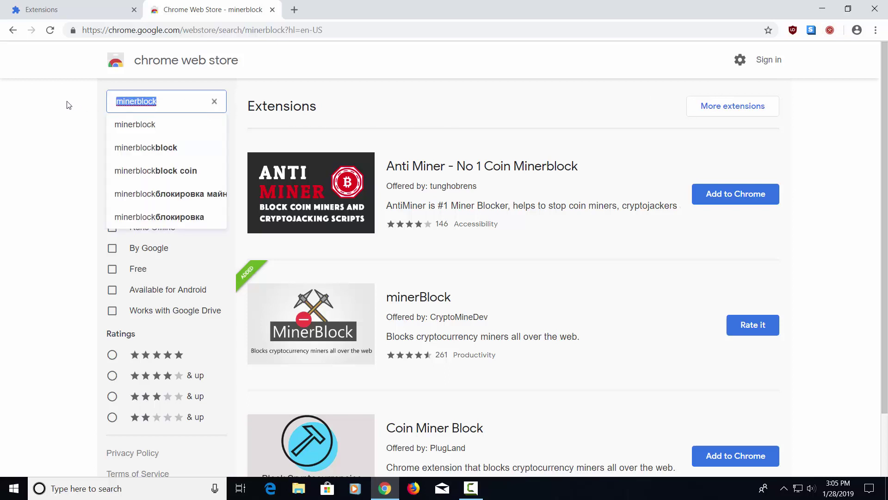
Step: Search for 'privacy ba', add Privacy Badger, and close its thank-you tab
text(pri)
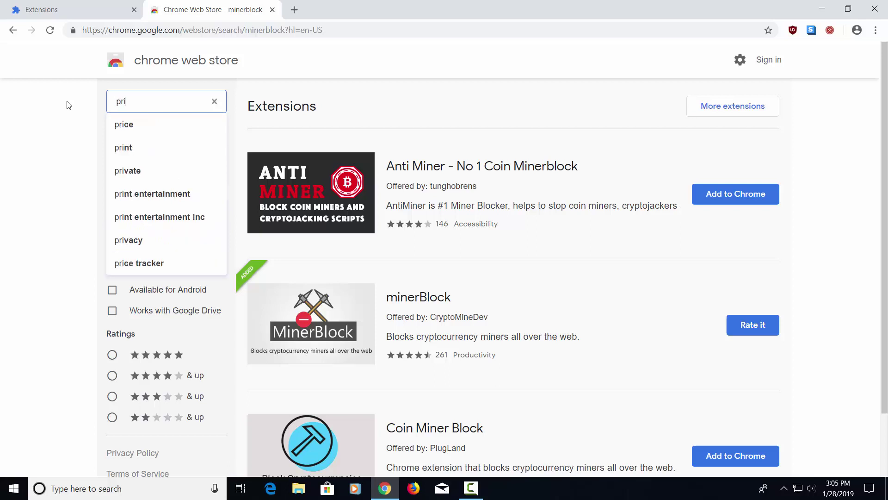
text(vacy ba)
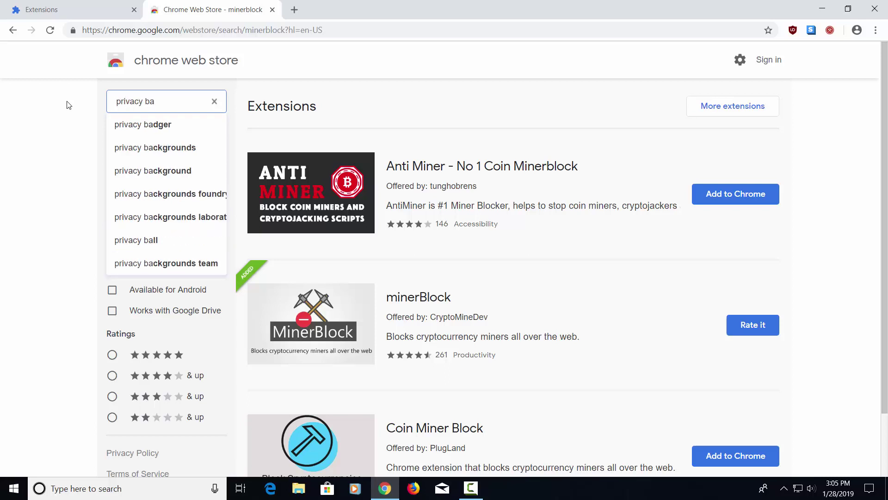
click(140, 125)
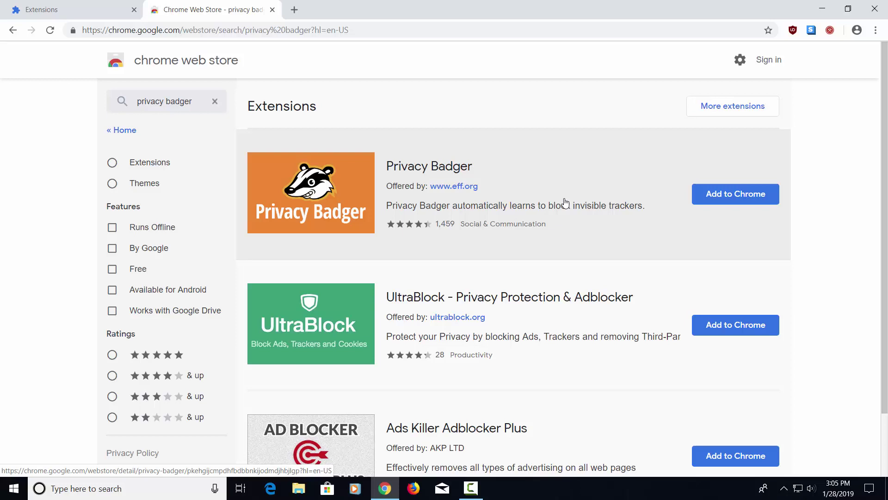
click(742, 198)
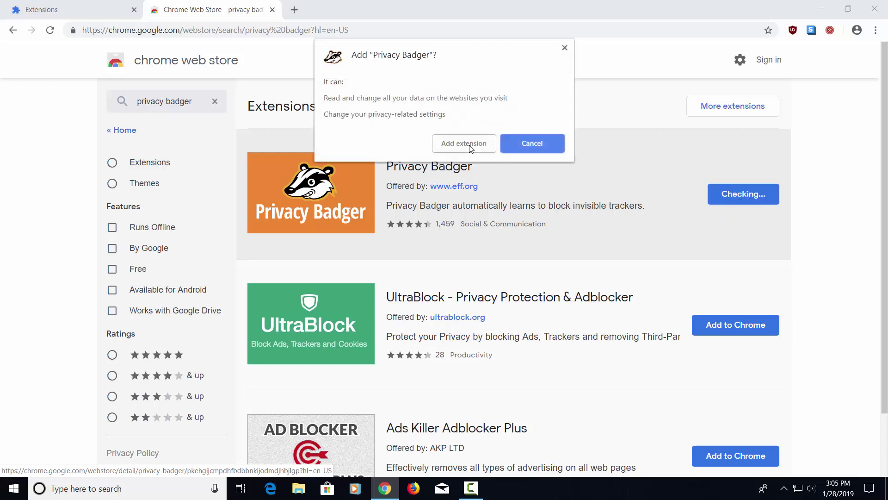
click(470, 145)
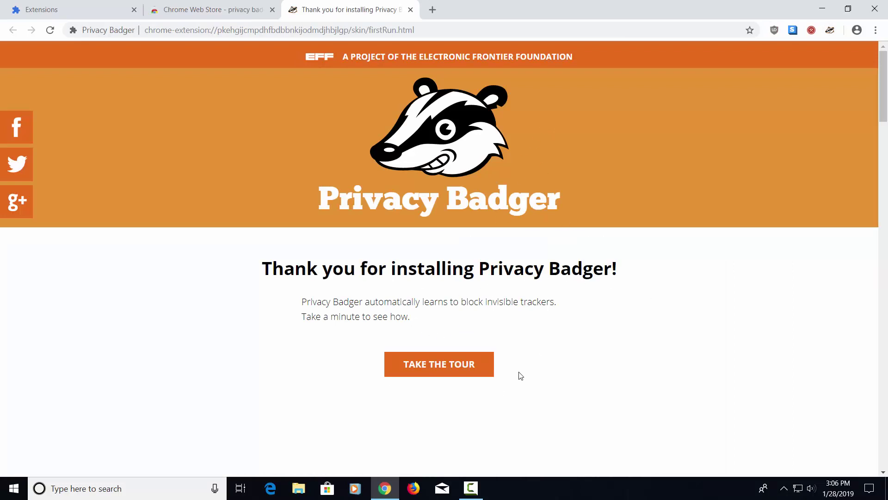
click(410, 10)
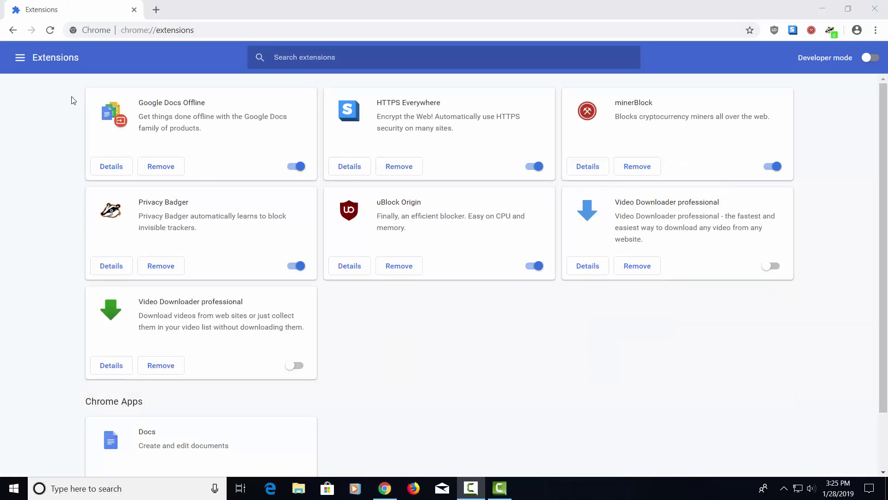
Step: Return to the store from the Extensions menu and search for 'wot trust'
click(20, 58)
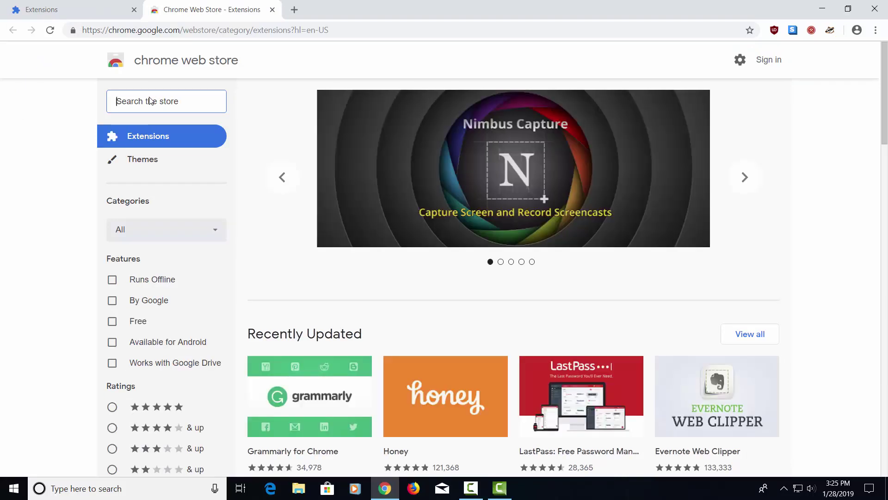
text(wot)
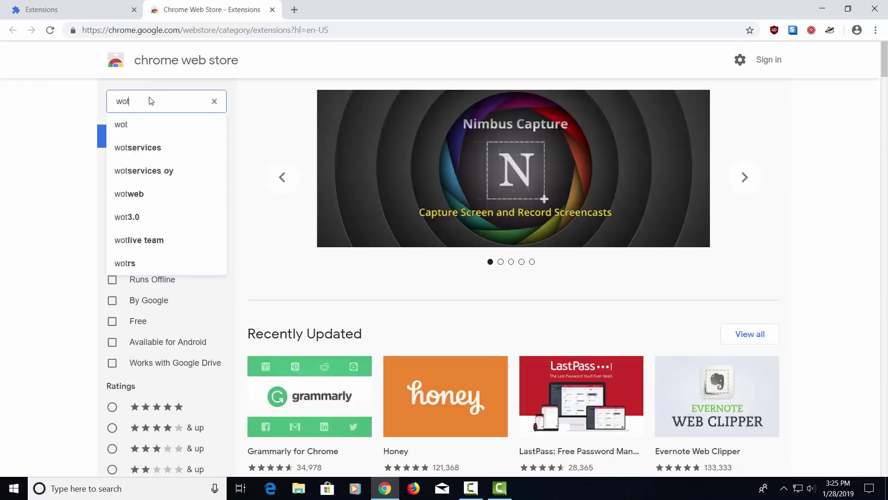
text( trust)
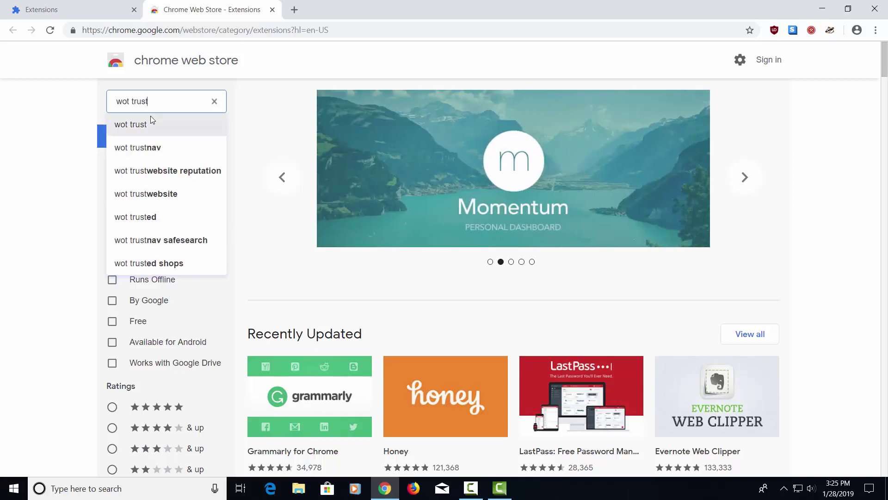
click(149, 123)
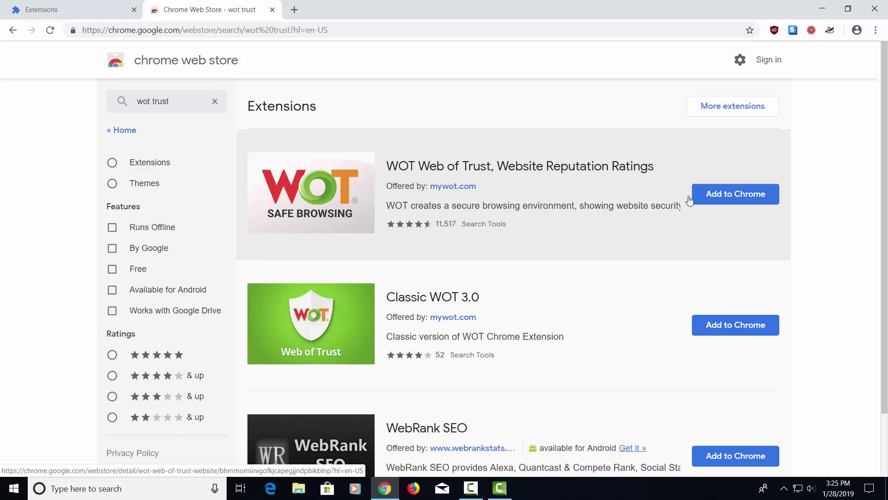
Step: Add WOT Web of Trust, refuse its location request, and close the Welcome – WoT tab
click(731, 199)
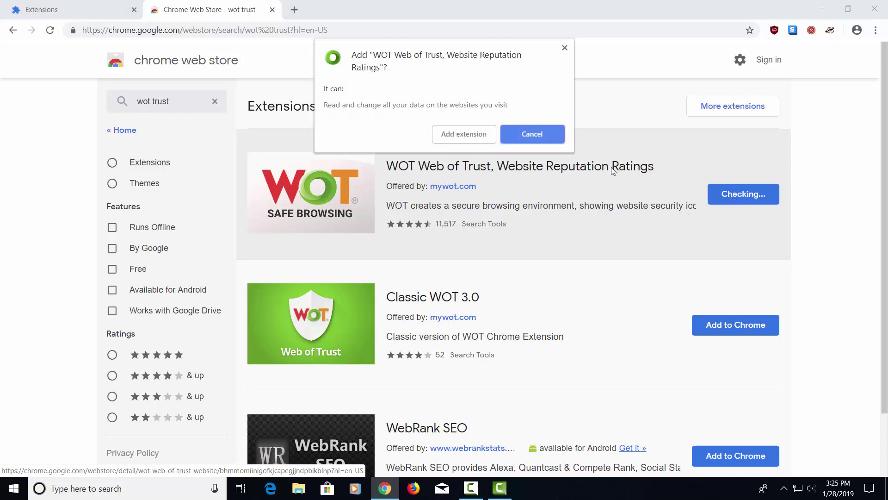
click(461, 134)
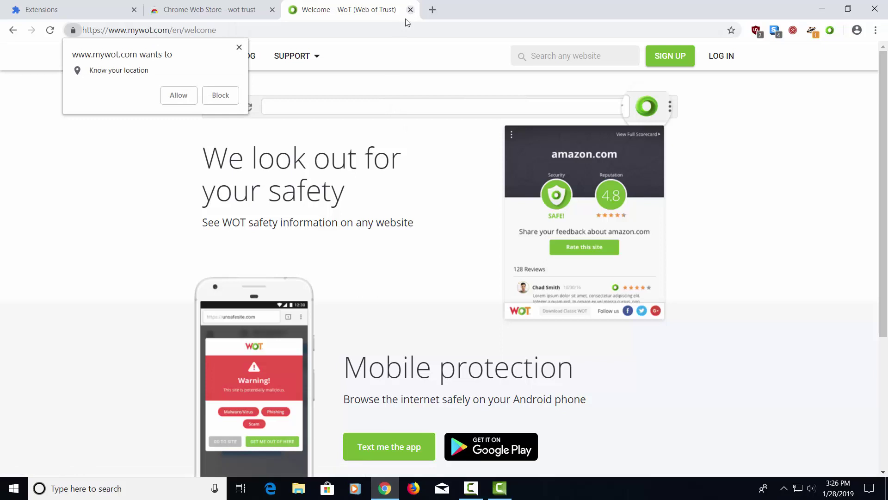
click(239, 48)
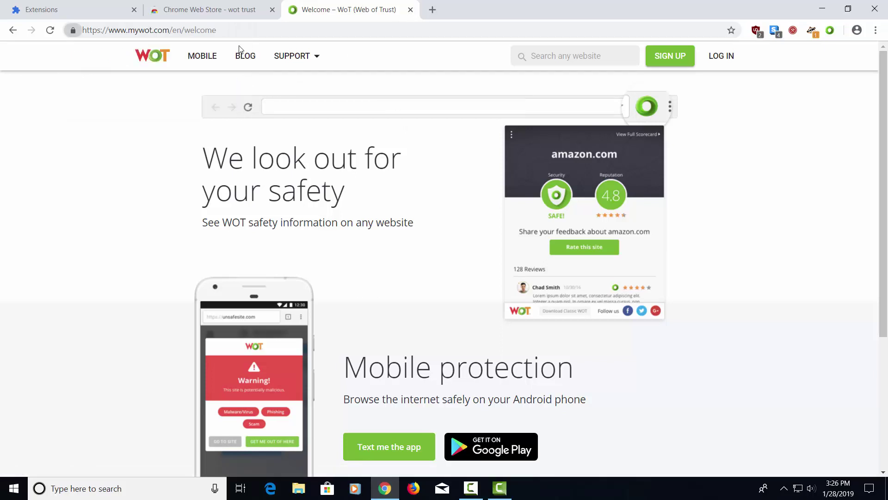
click(410, 10)
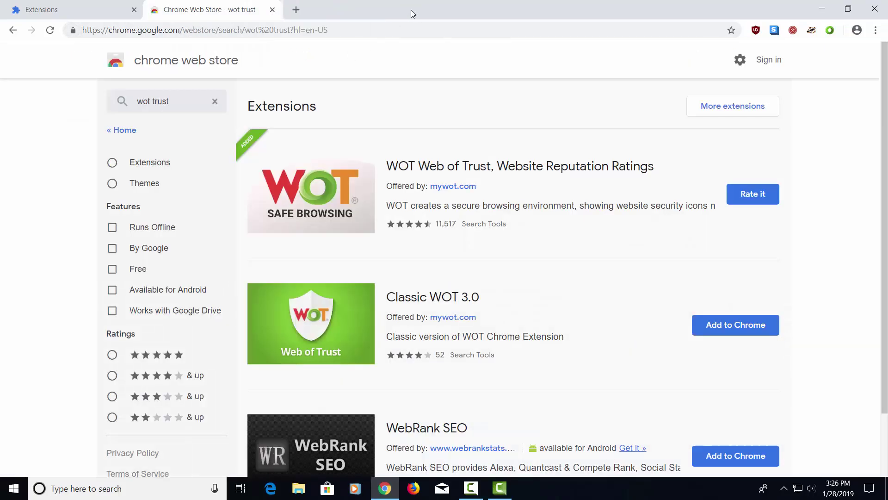
Step: In a new tab, search 'duck duck go' and open the DuckDuckGo website result
click(294, 10)
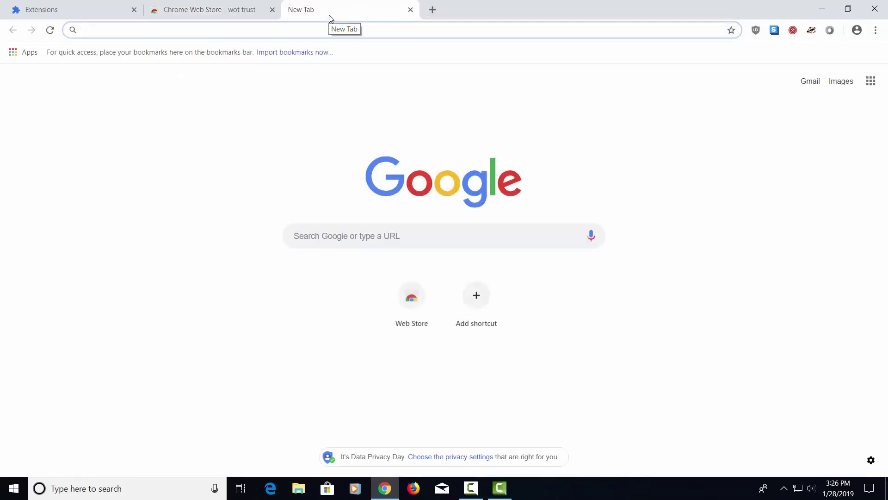
text(duck duck go)
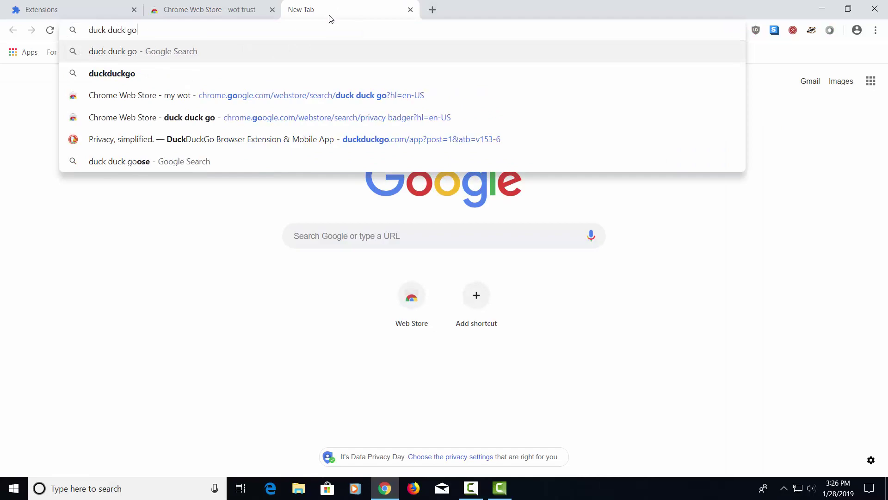
key(Return)
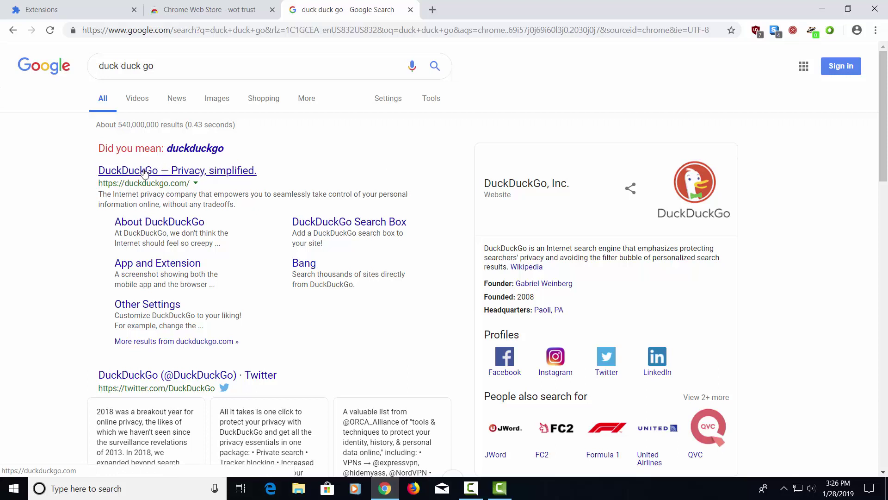
click(258, 171)
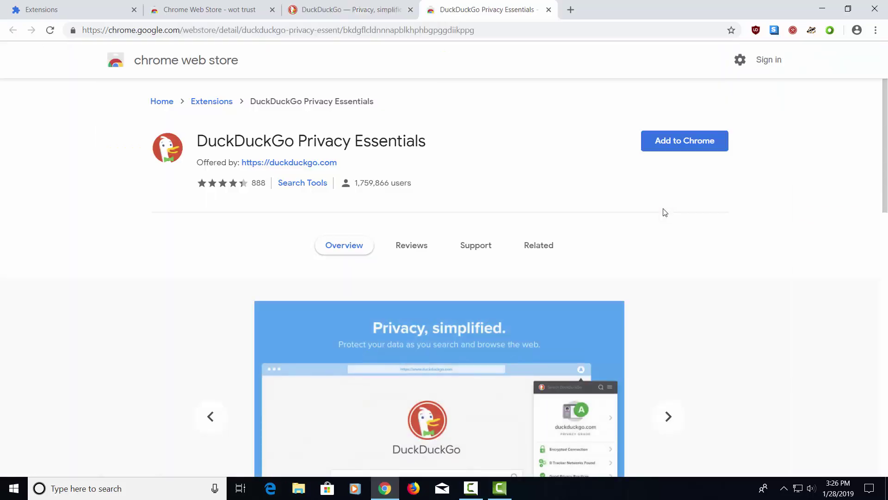
Step: Add DuckDuckGo Privacy Essentials to Chrome and close the three extra DuckDuckGo tabs
click(675, 143)
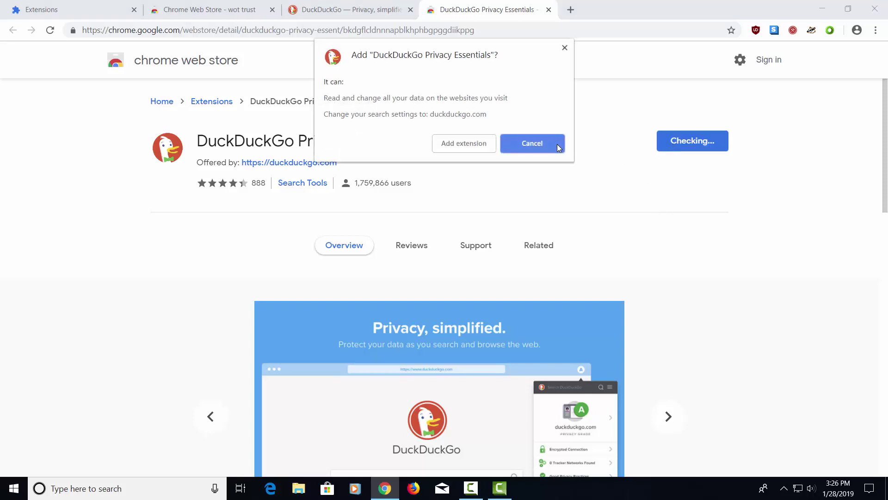
click(468, 143)
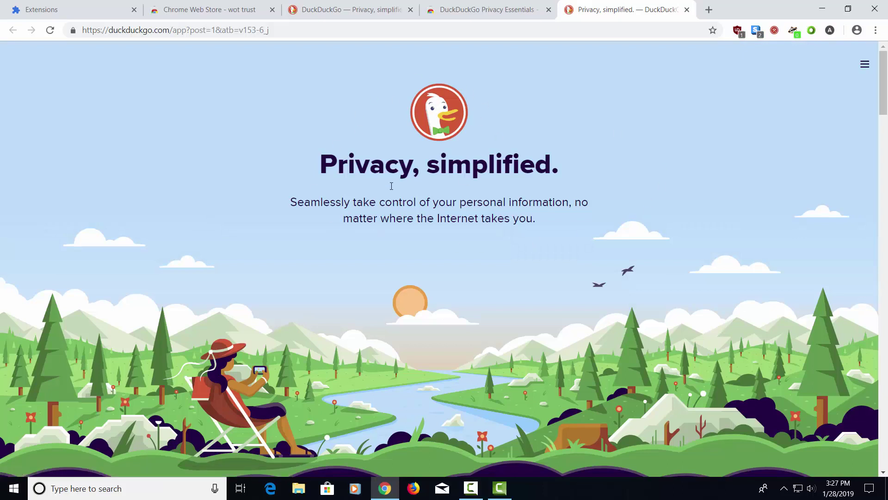
click(687, 10)
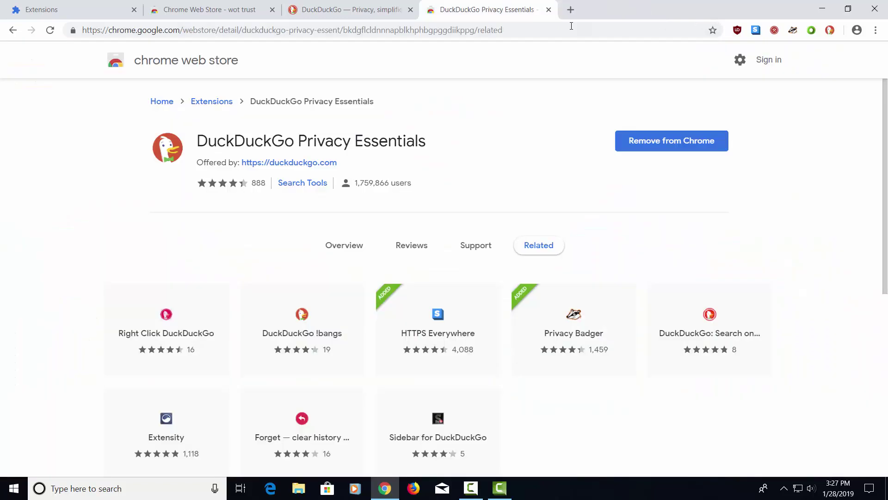
click(549, 10)
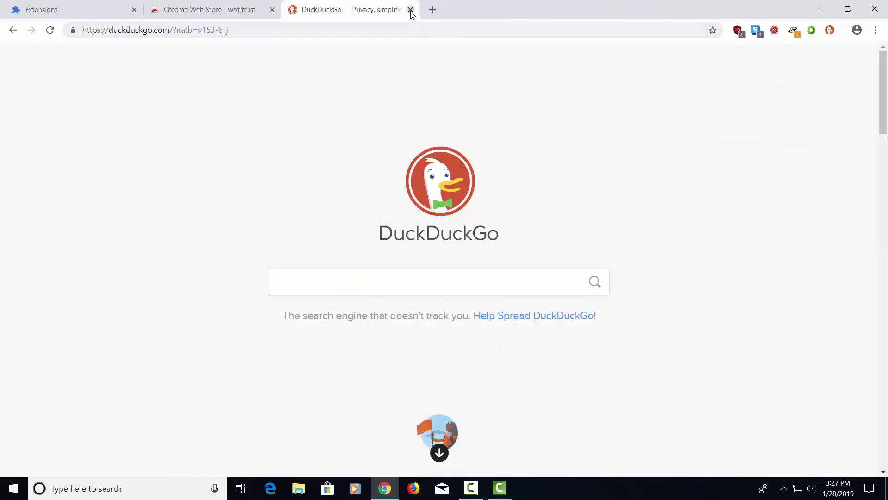
click(411, 9)
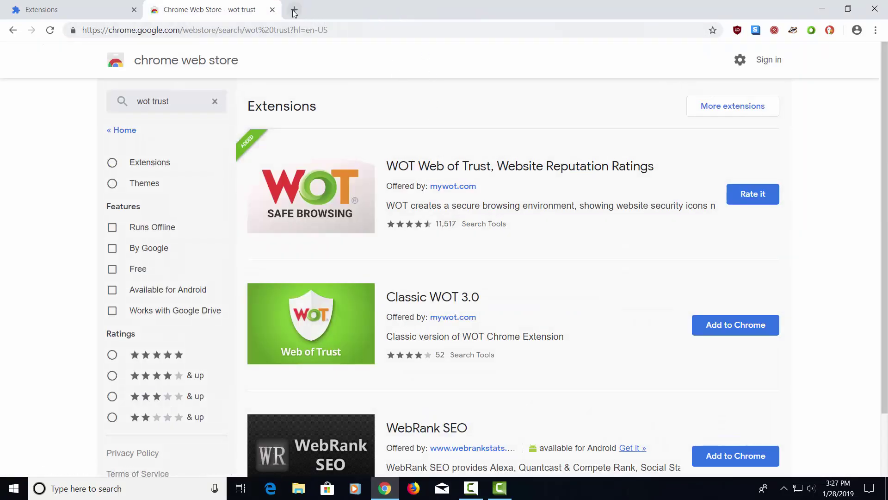
Step: Search 'fitness' from a new tab's address bar, keep DuckDuckGo as the search engine, and close the tab
click(294, 10)
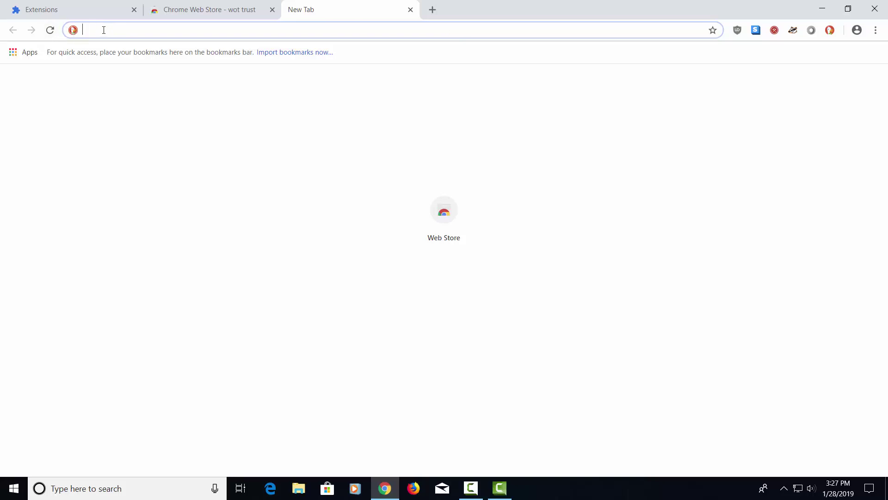
text(fitness)
key(Return)
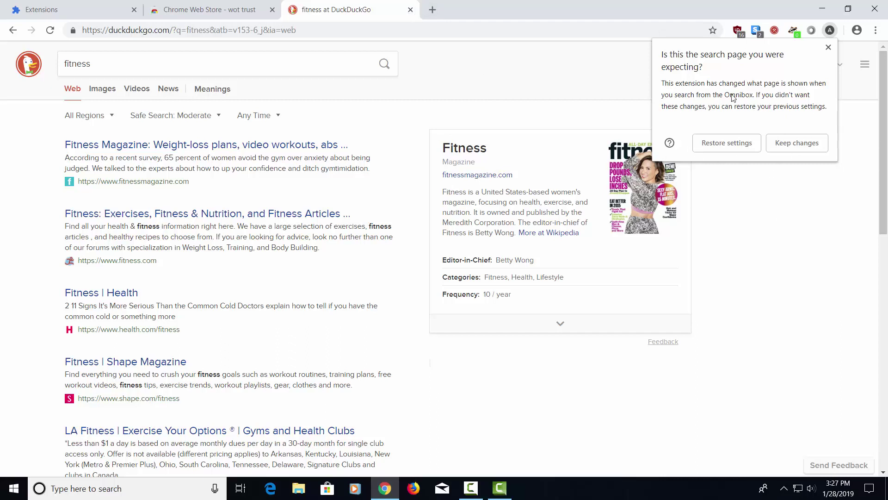
click(799, 144)
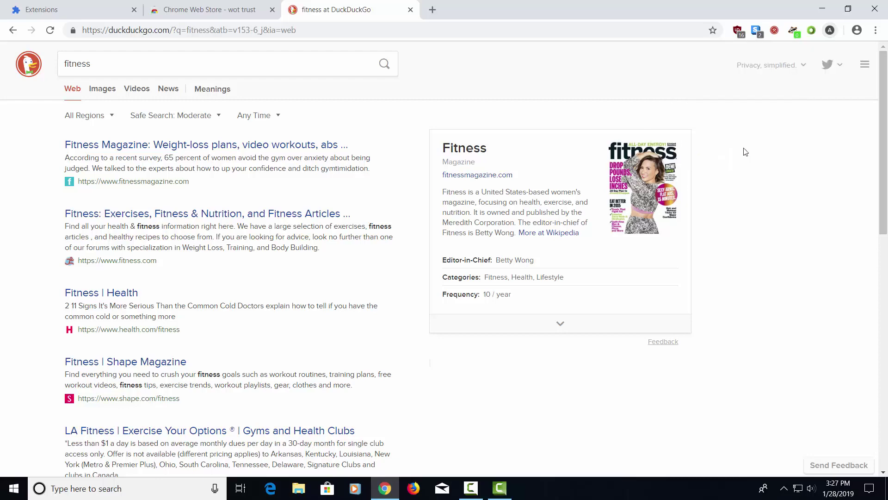
click(410, 11)
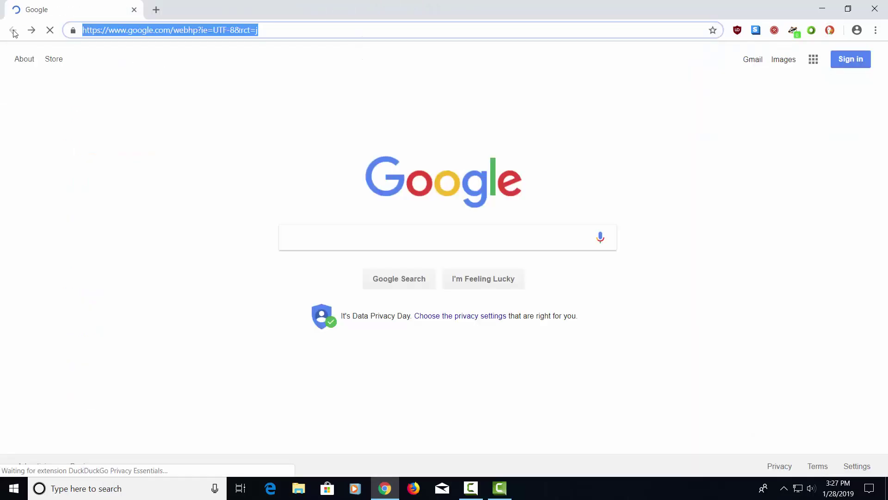
Step: Open the Extensions page from the Chrome menu's More tools submenu to review installed extensions
click(876, 31)
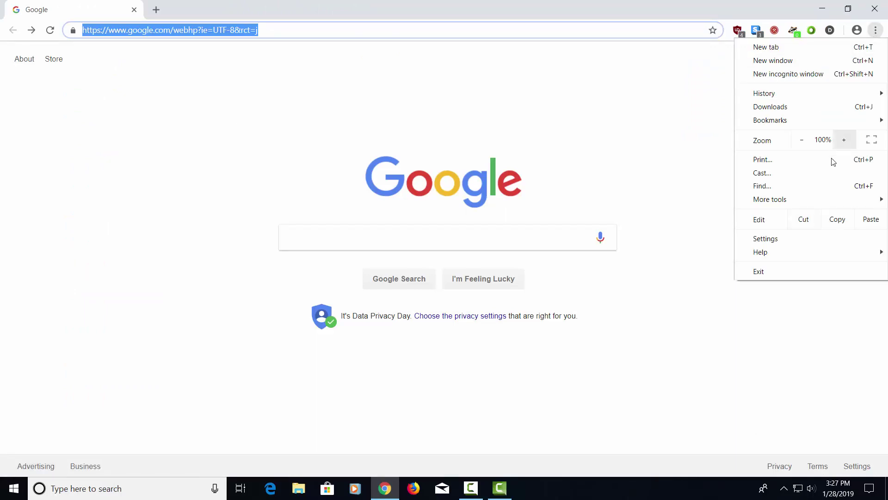
mouse_move(809, 203)
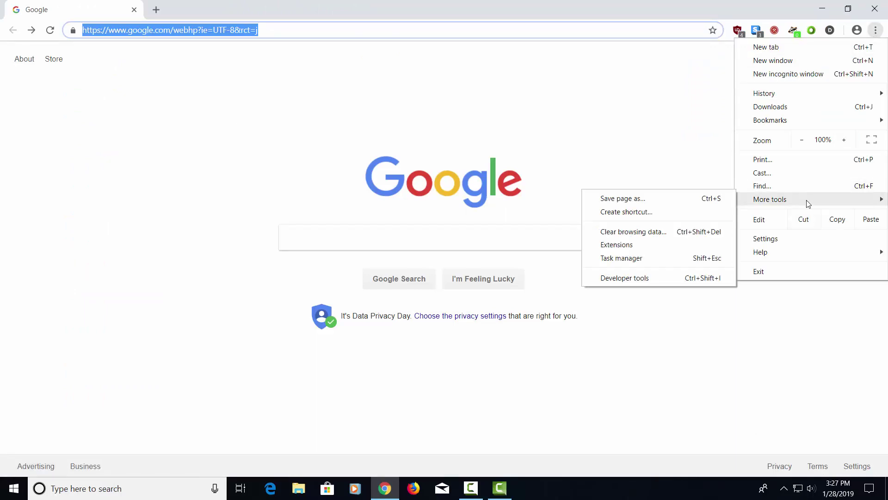
click(634, 250)
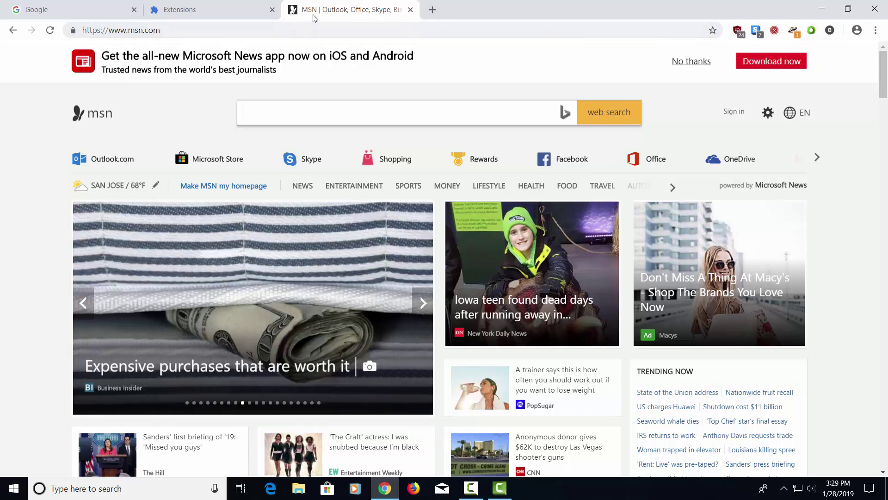
Step: Close the Chrome window and expand the hidden icons in the taskbar tray
click(875, 10)
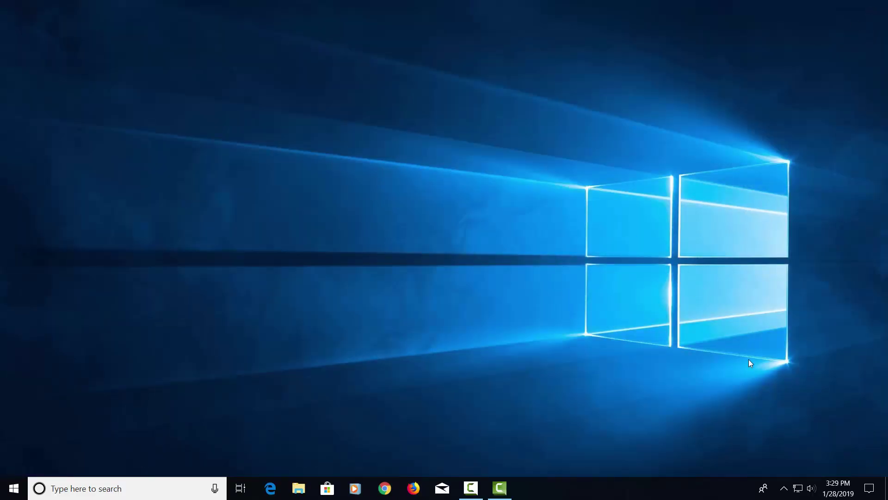
click(784, 489)
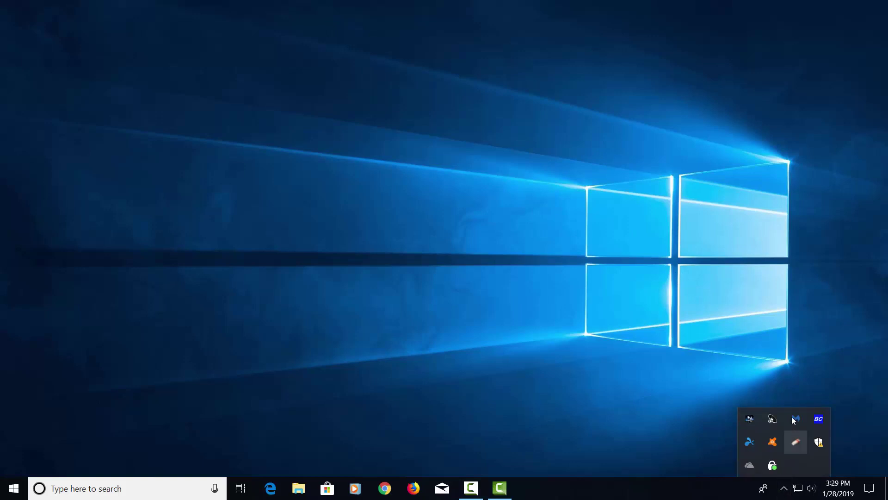